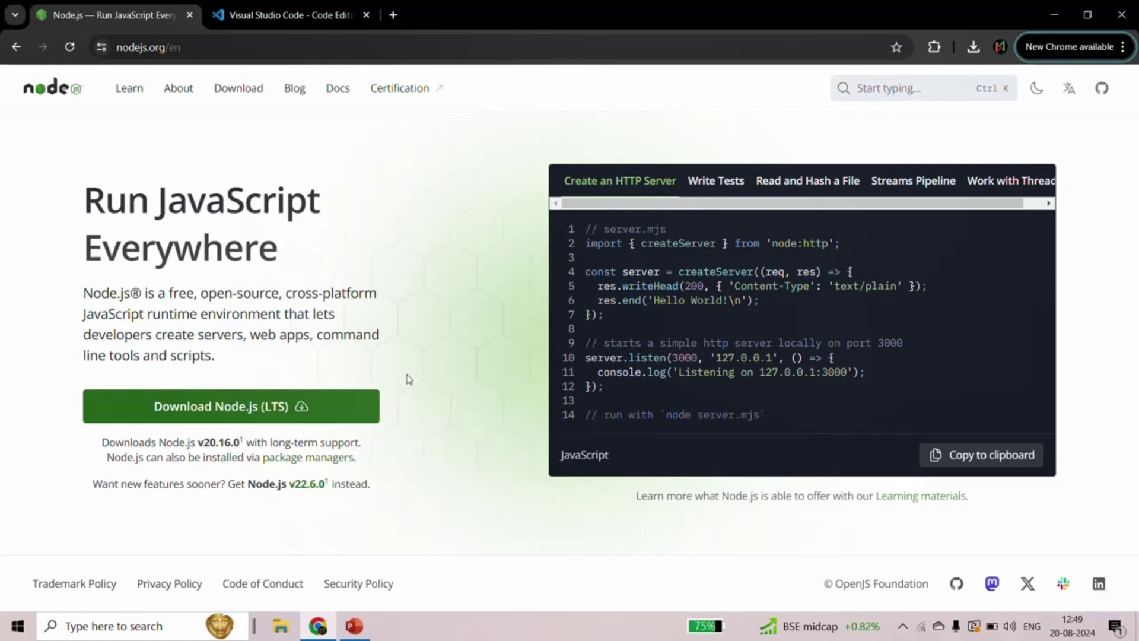
Step: Search Windows for Command Prompt, open it and maximize its window
{"action": "left_click", "coordinate": [146, 626]}
{"action": "type", "text": "comma"}
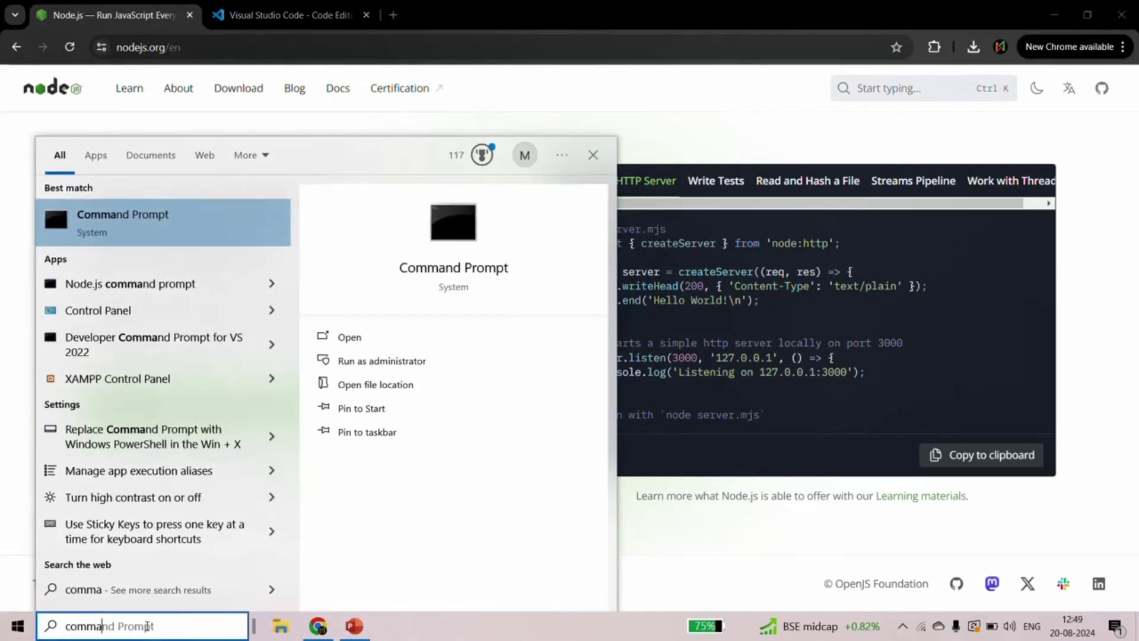
{"action": "left_click", "coordinate": [118, 223]}
{"action": "left_click", "coordinate": [1050, 145]}
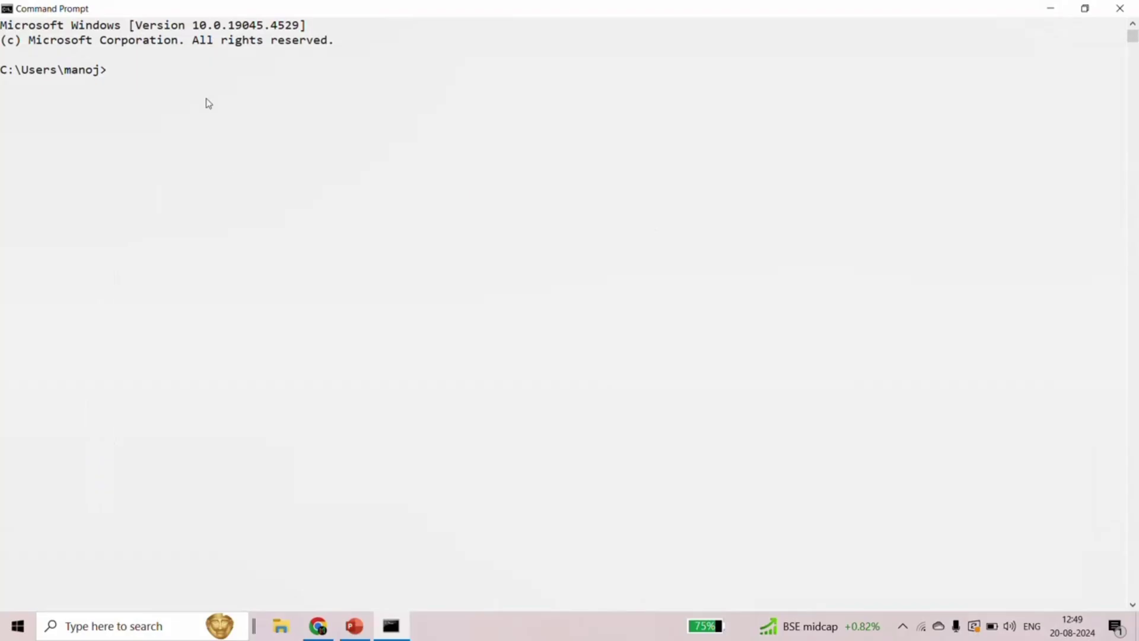
Step: Check the installed Node.js version by running node --version and highlight the version line in the output
{"action": "type", "text": "node --veraion"}
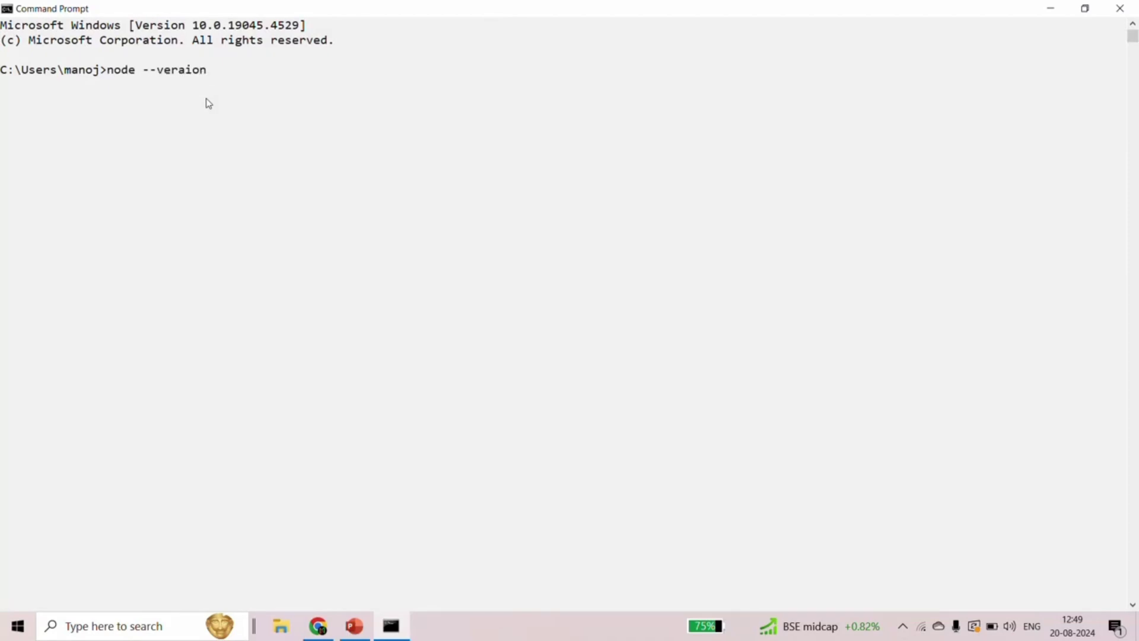
{"action": "key", "text": "BackSpace"}
{"action": "key", "text": "BackSpace"}
{"action": "key", "text": "BackSpace"}
{"action": "key", "text": "BackSpace"}
{"action": "type", "text": "sion"}
{"action": "key", "text": "Return"}
{"action": "left_click_drag", "start_coordinate": [61, 88], "coordinate": [3, 92]}
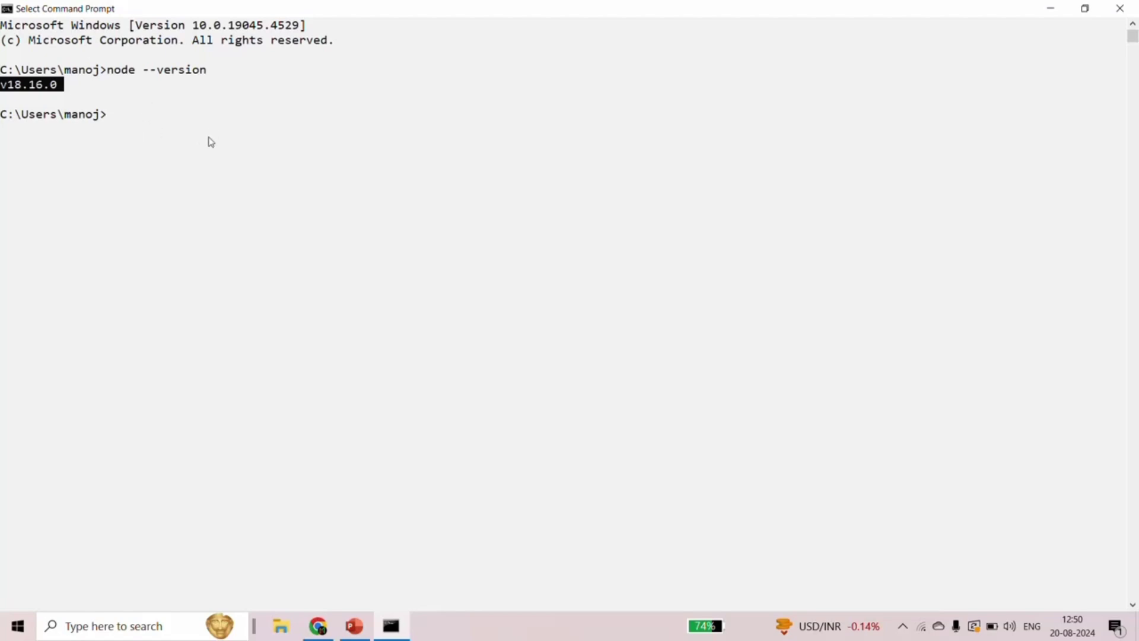
Step: Check the installed npm version by running npm --version and highlight the version line in the output
{"action": "type", "text": "npm --version"}
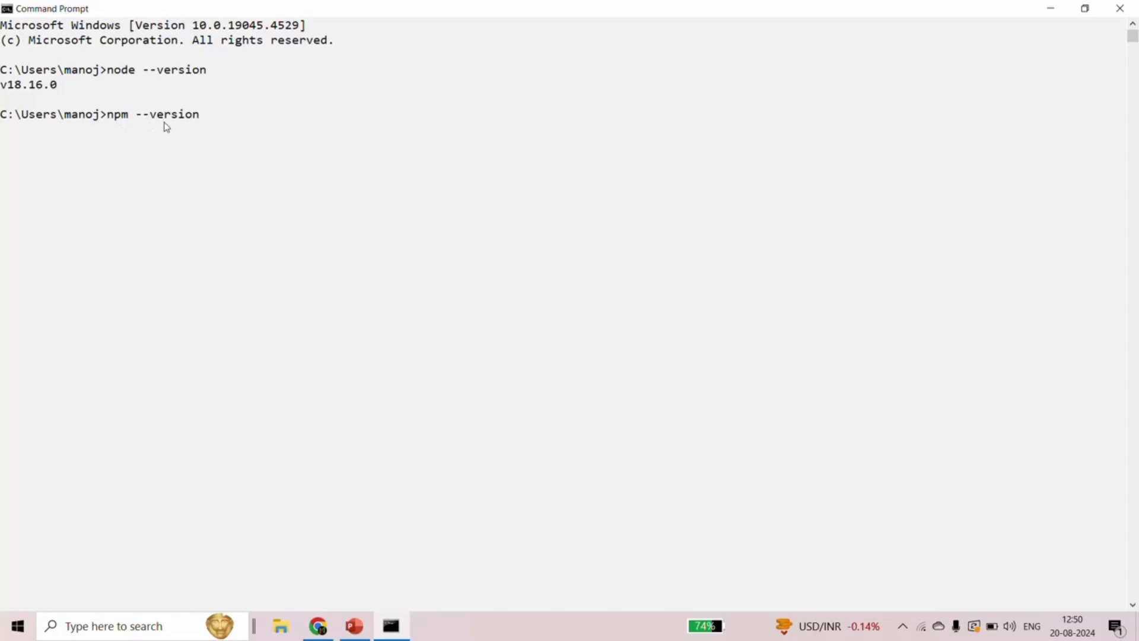
{"action": "key", "text": "Return"}
{"action": "left_click_drag", "start_coordinate": [39, 133], "coordinate": [3, 140]}
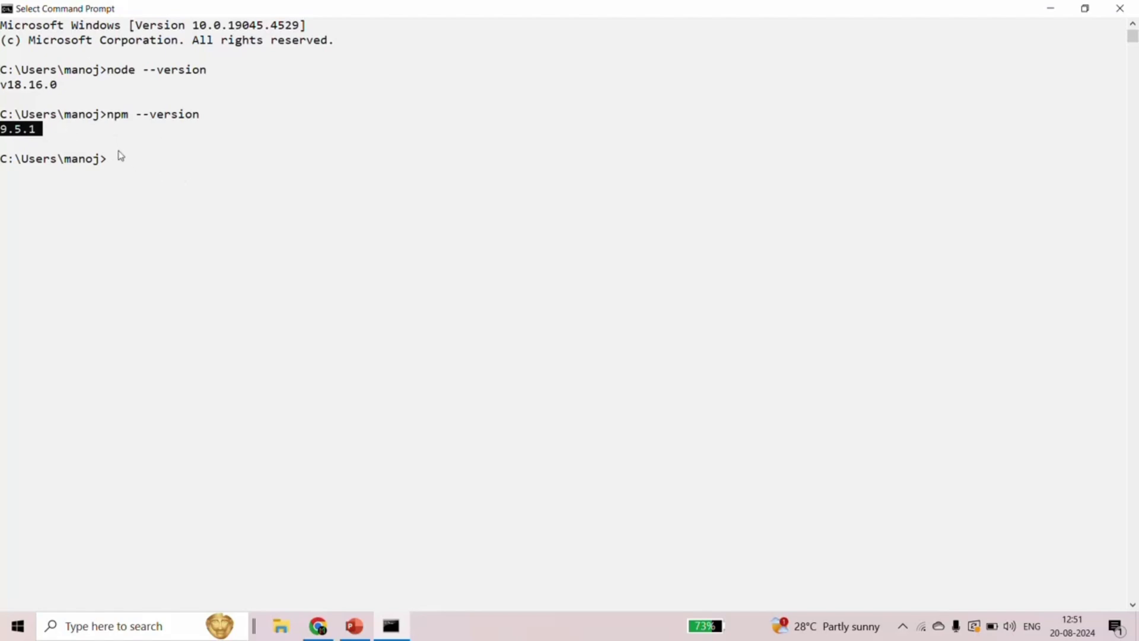
{"action": "left_click", "coordinate": [113, 169]}
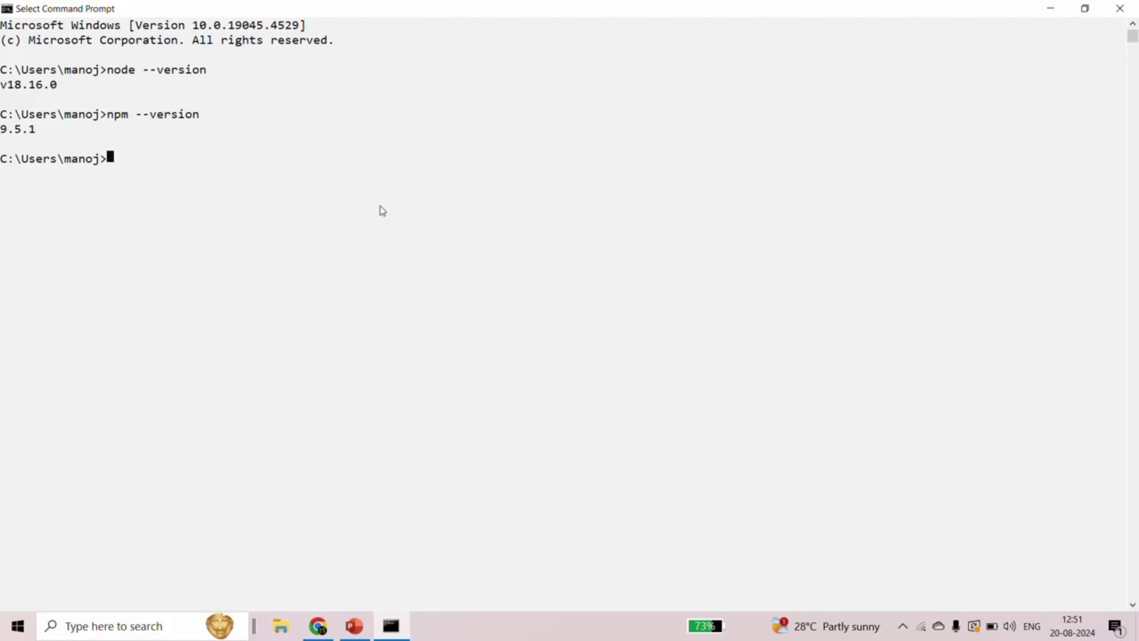
{"action": "type", "text": "npm "}
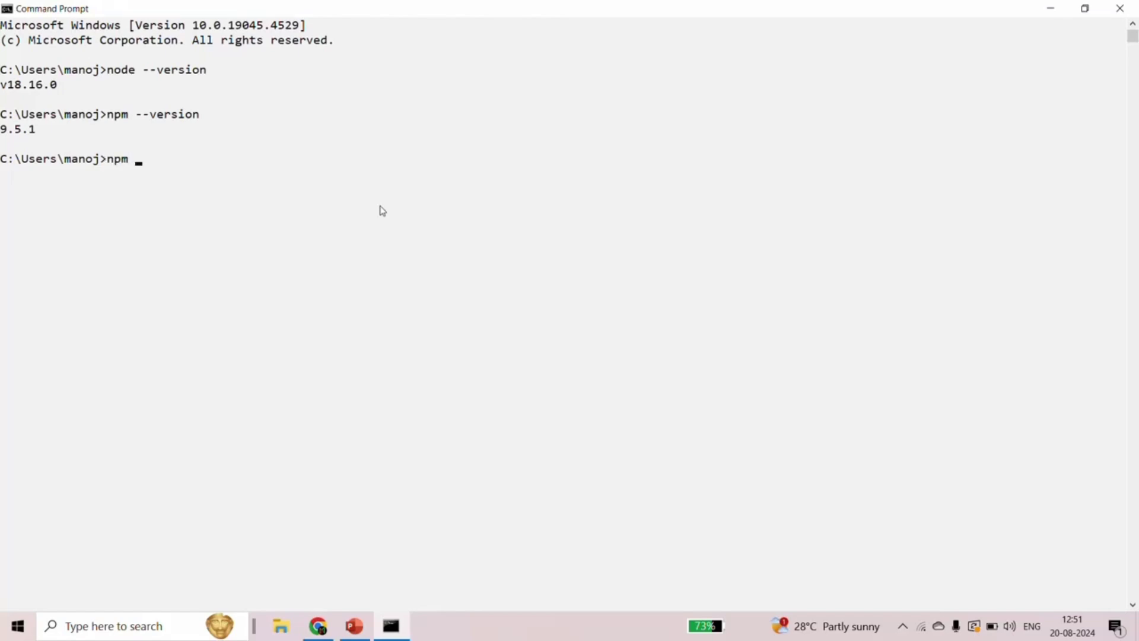
{"action": "type", "text": "install -g"}
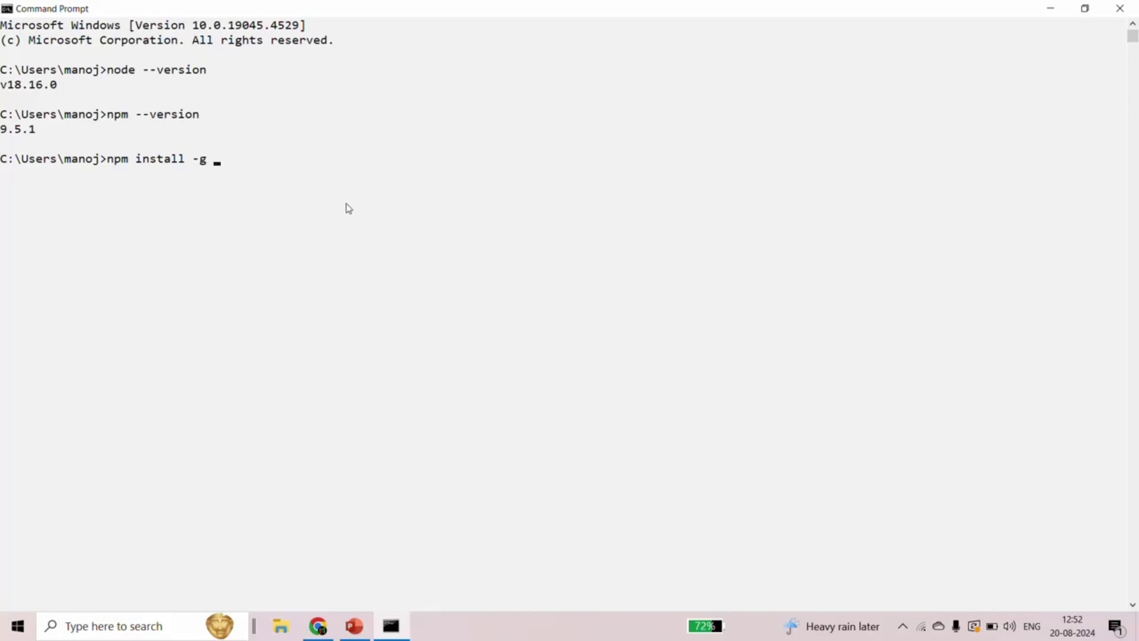
{"action": "type", "text": "@nestjs/cli"}
{"action": "key", "text": "Return"}
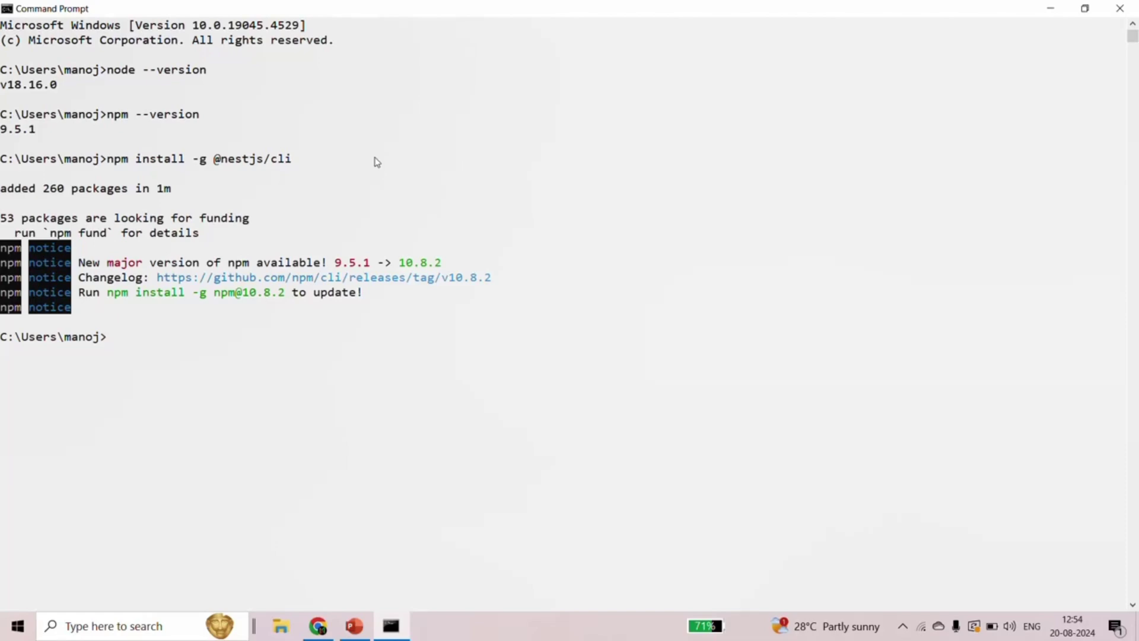
Step: Check the installed Nest CLI version by running nest --version
{"action": "type", "text": "est"}
{"action": "type", "text": "--version"}
{"action": "key", "text": "Return"}
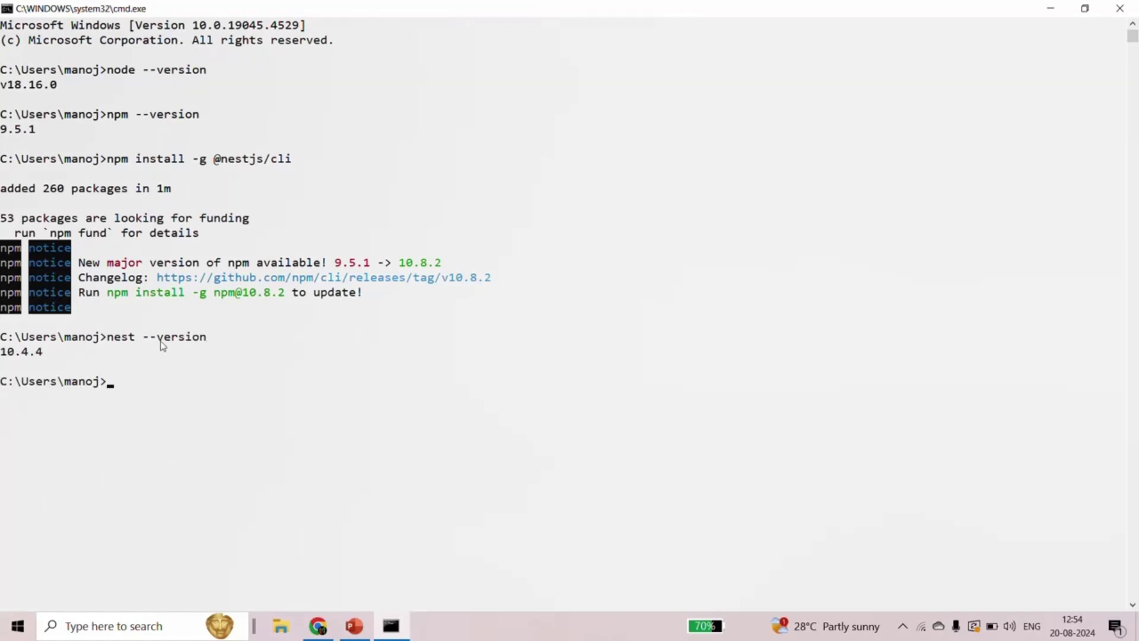
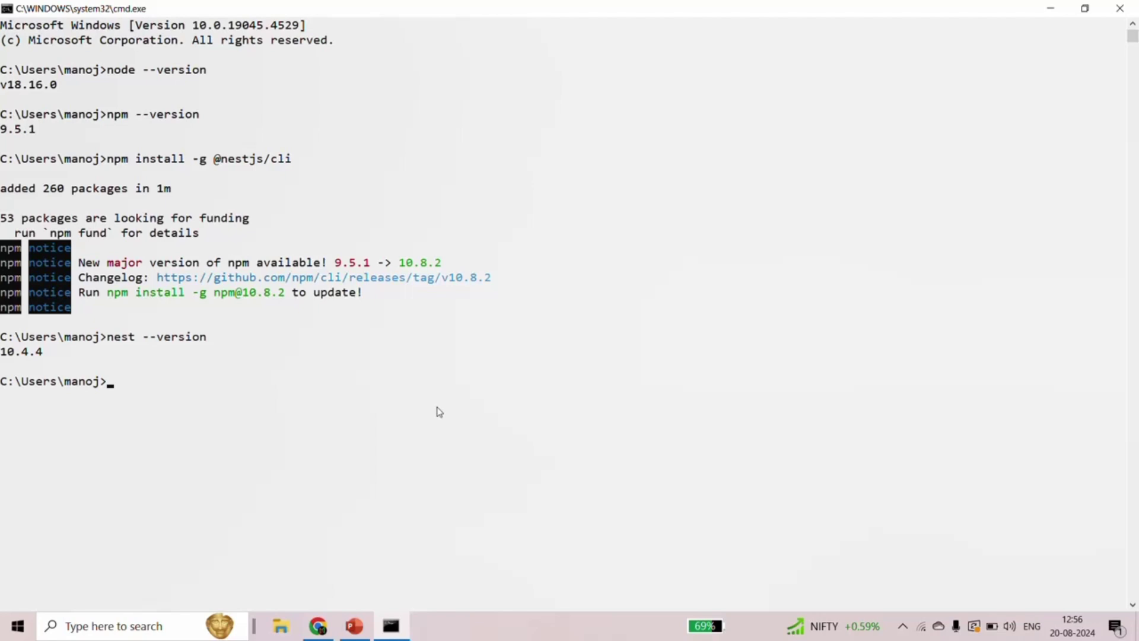
Step: Switch to Visual Studio Code by finding it with a Windows search for "vs code", and maximize its window
{"action": "key", "text": "alt+Tab"}
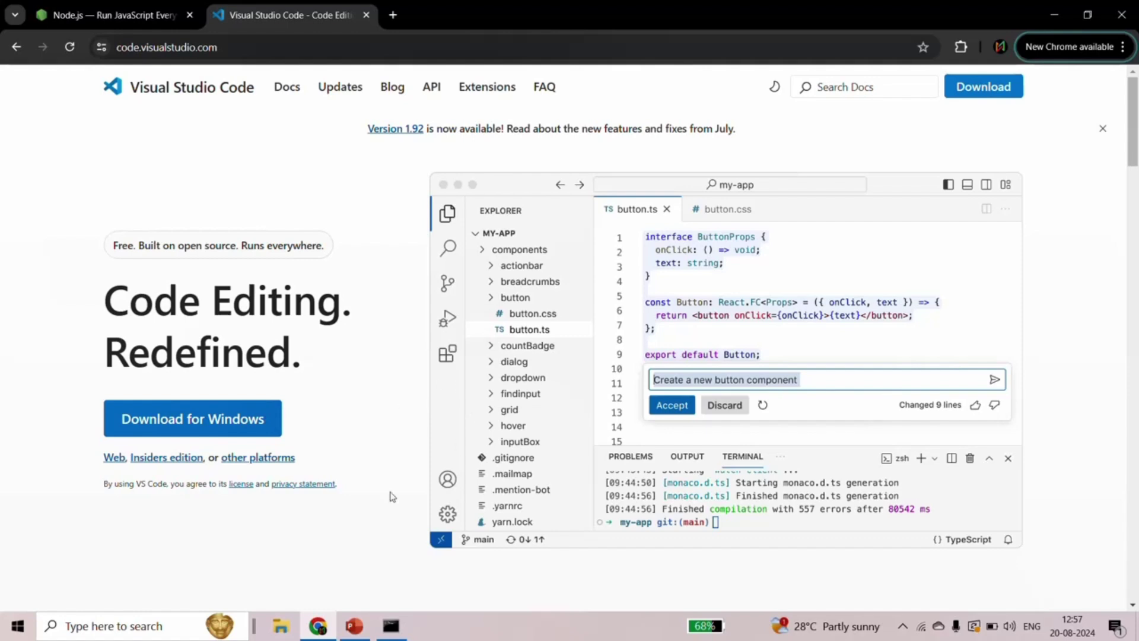
{"action": "left_click", "coordinate": [136, 630]}
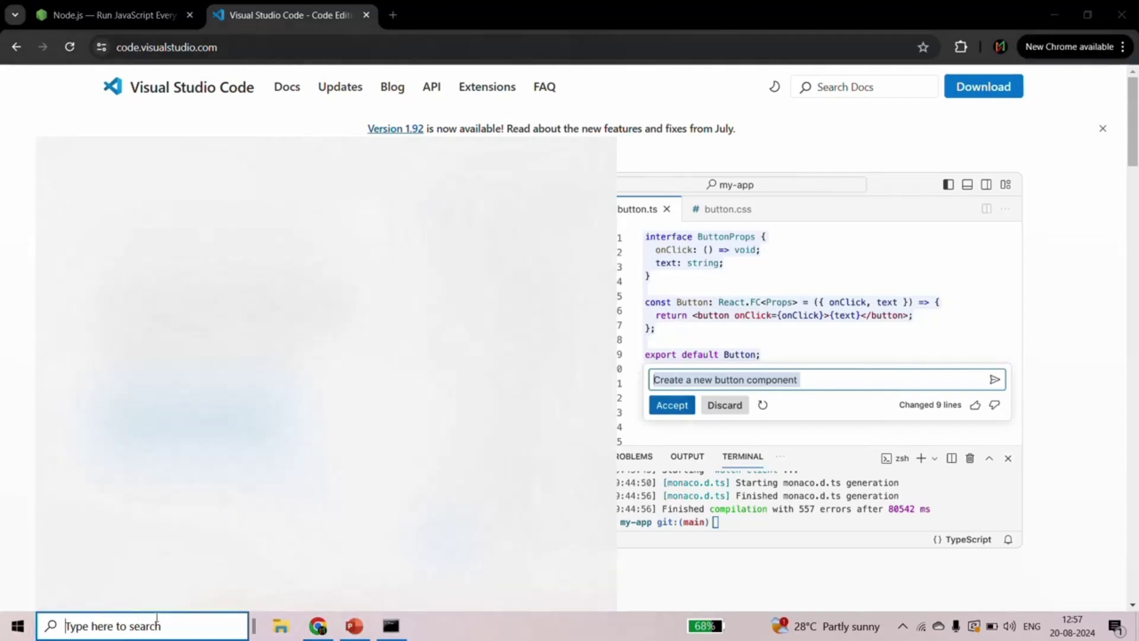
{"action": "type", "text": "vs code"}
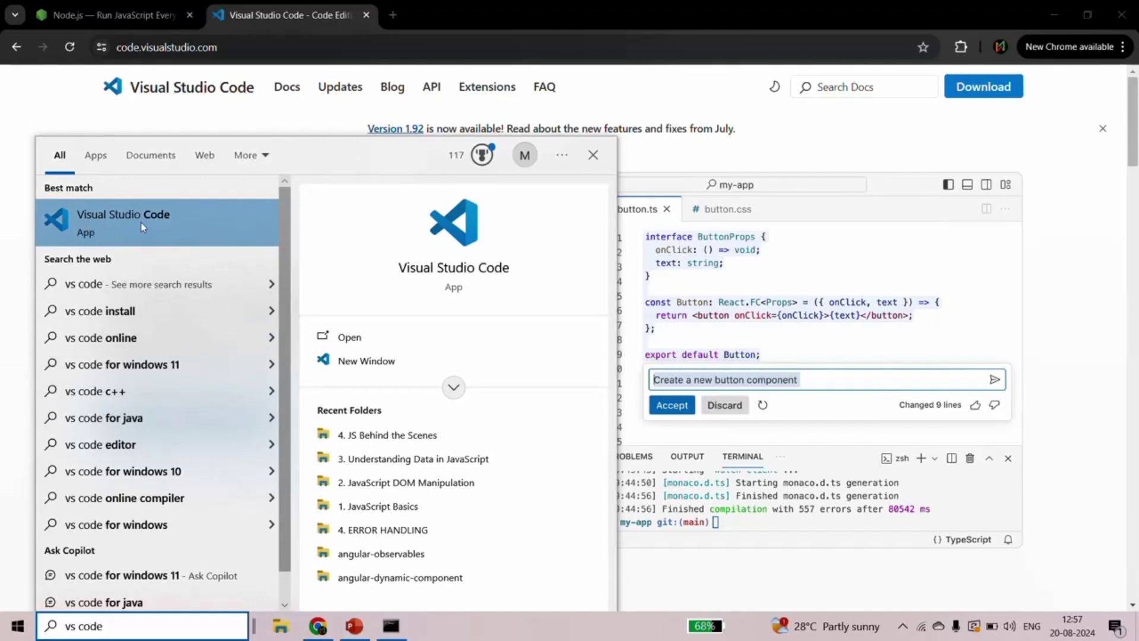
{"action": "left_click", "coordinate": [188, 226]}
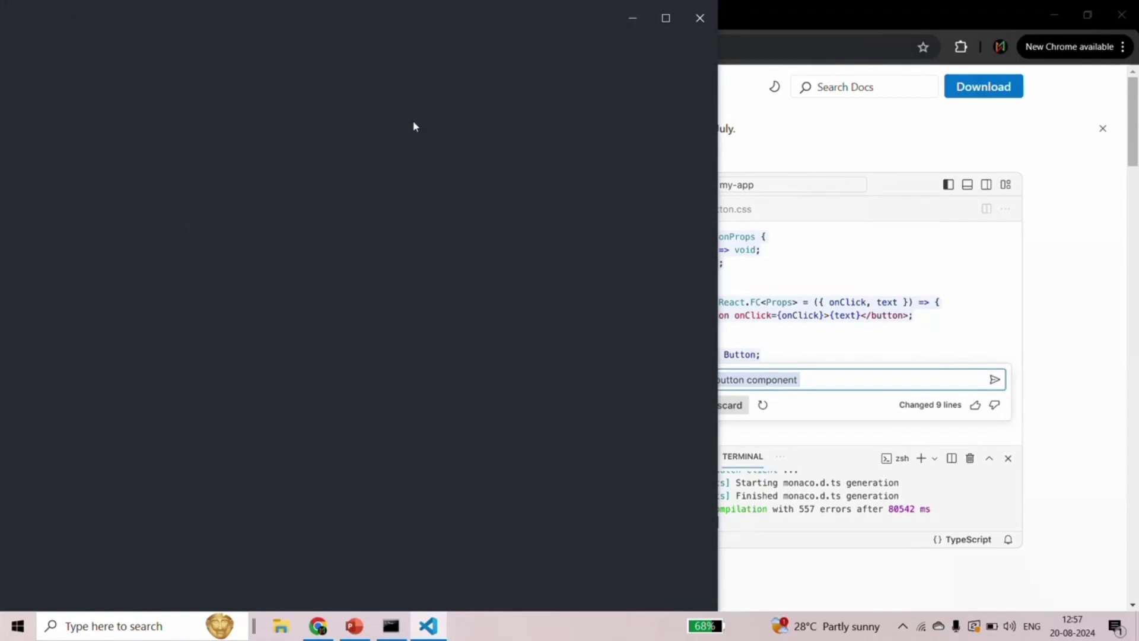
{"action": "left_click", "coordinate": [665, 18]}
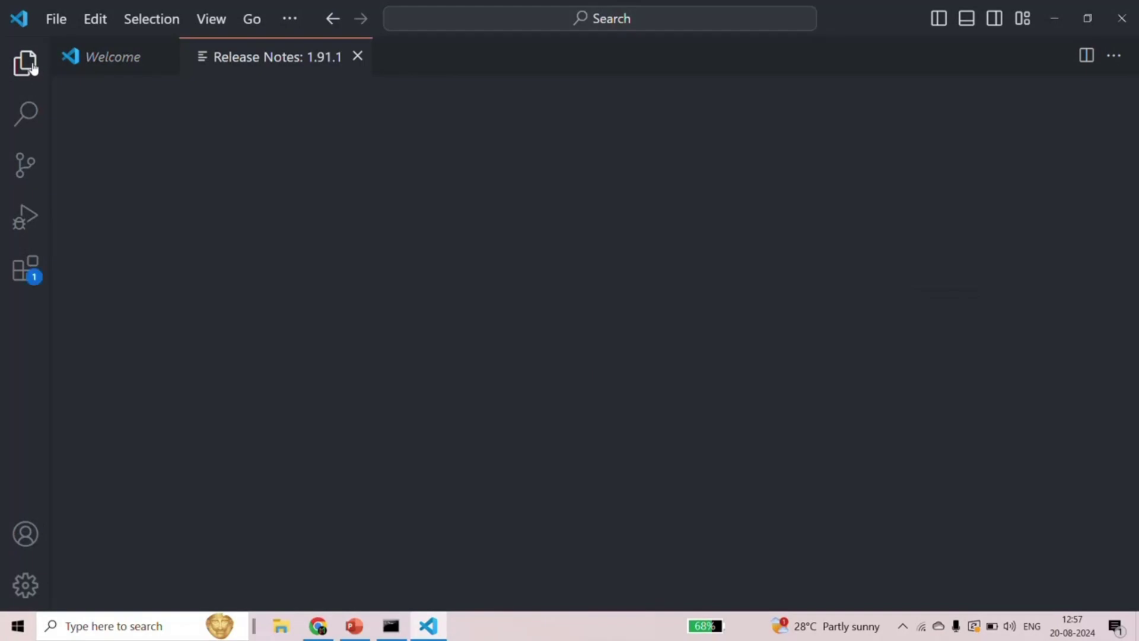
Step: Show the file Explorer and close the Release Notes: 1.91.1 page, leaving the Welcome page open
{"action": "left_click", "coordinate": [33, 69]}
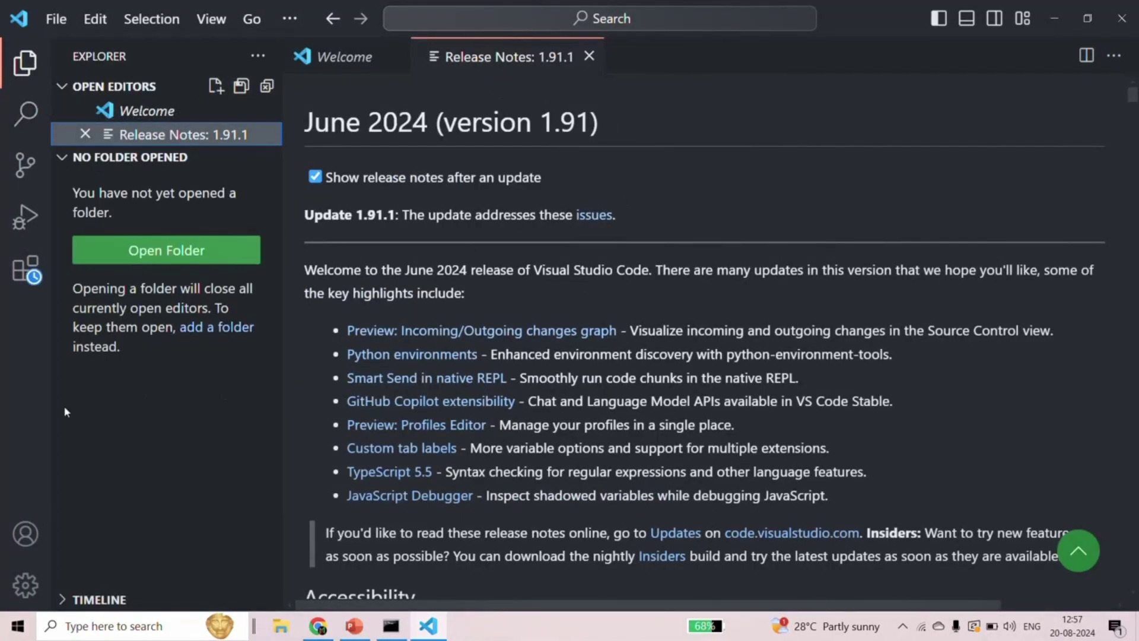
{"action": "left_click", "coordinate": [345, 59]}
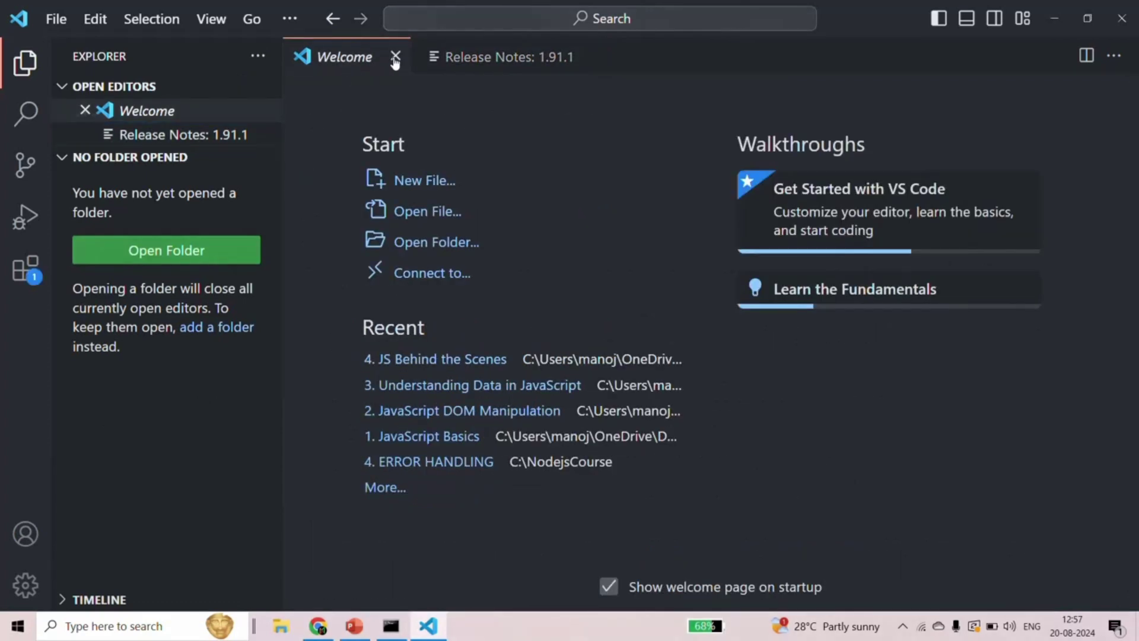
{"action": "left_click", "coordinate": [507, 60]}
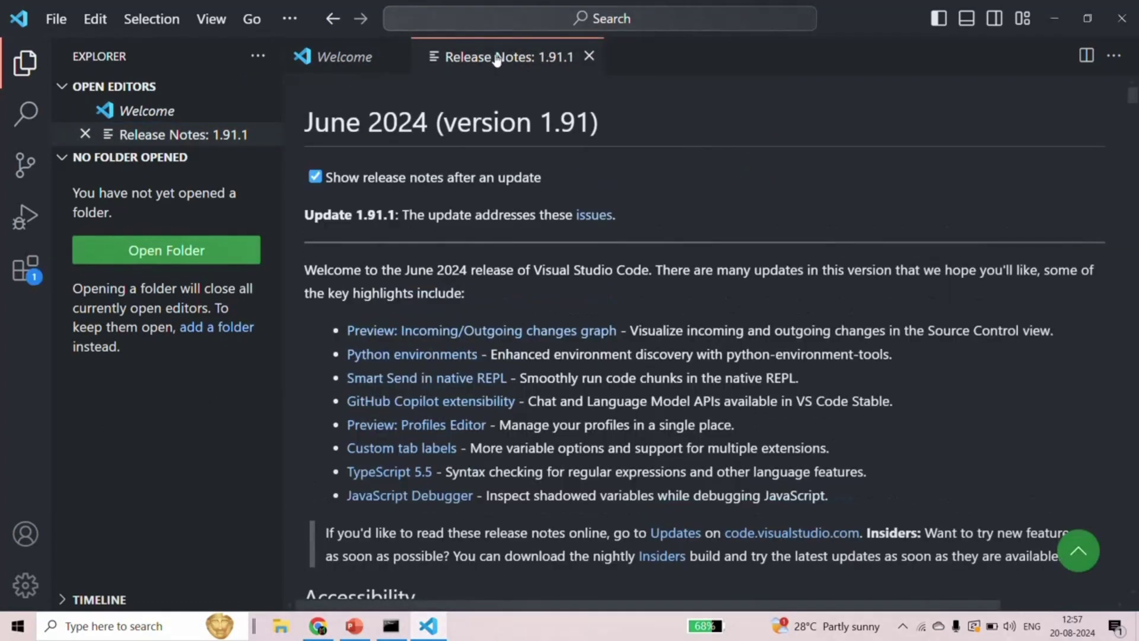
{"action": "left_click", "coordinate": [589, 57]}
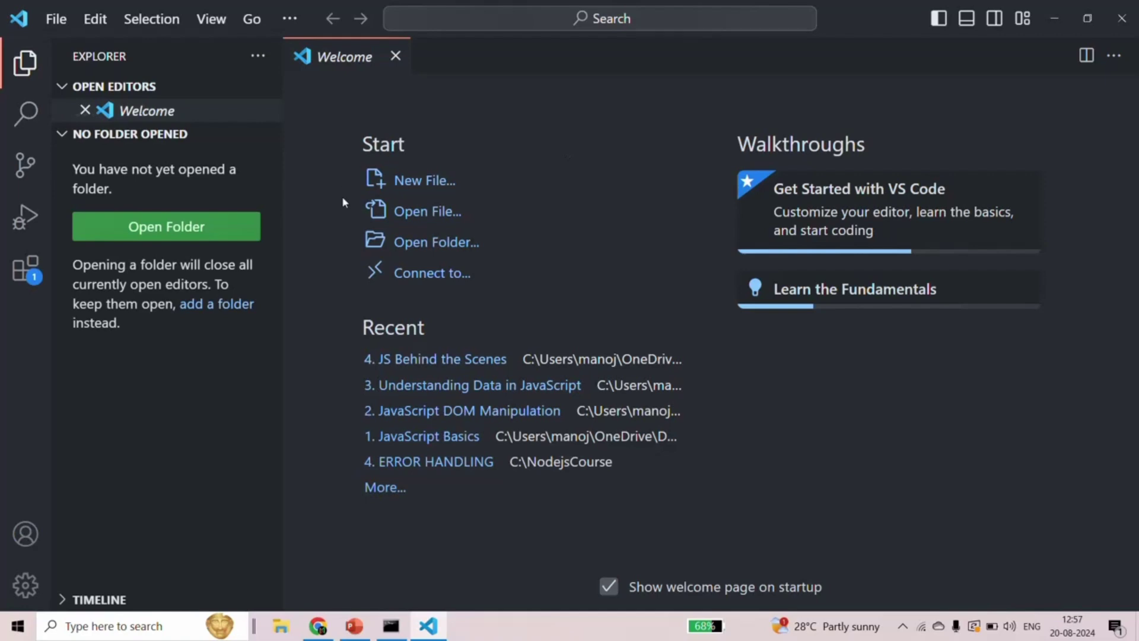